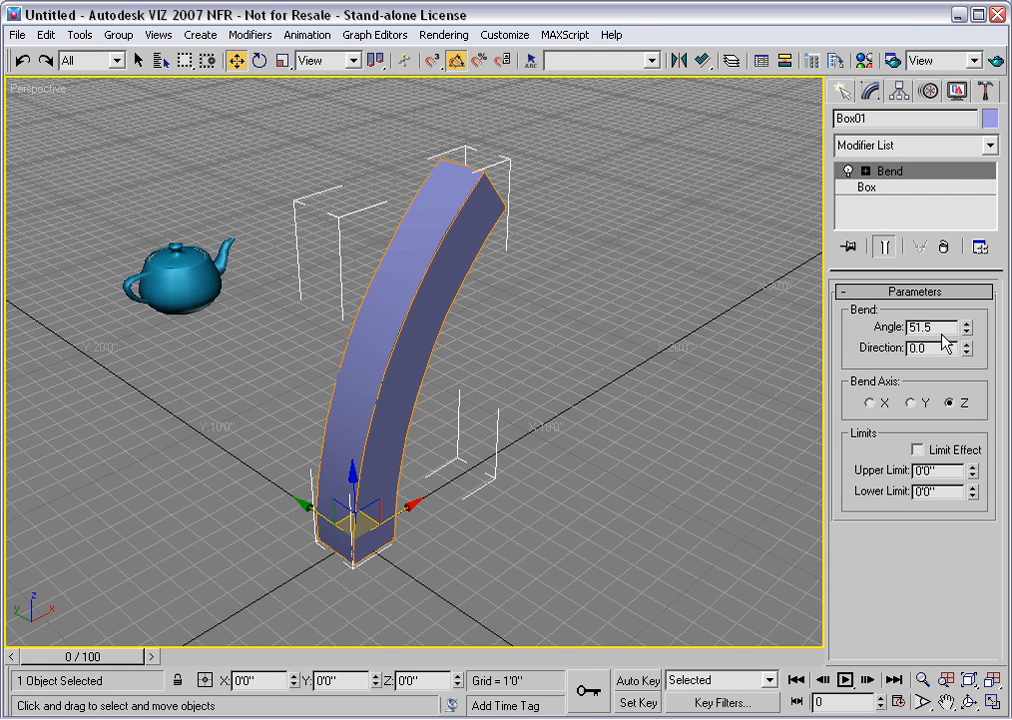
Set the box's bend angle to 77 and check its height segments with edged faces shown briefly
drag(968, 333, 967, 275)
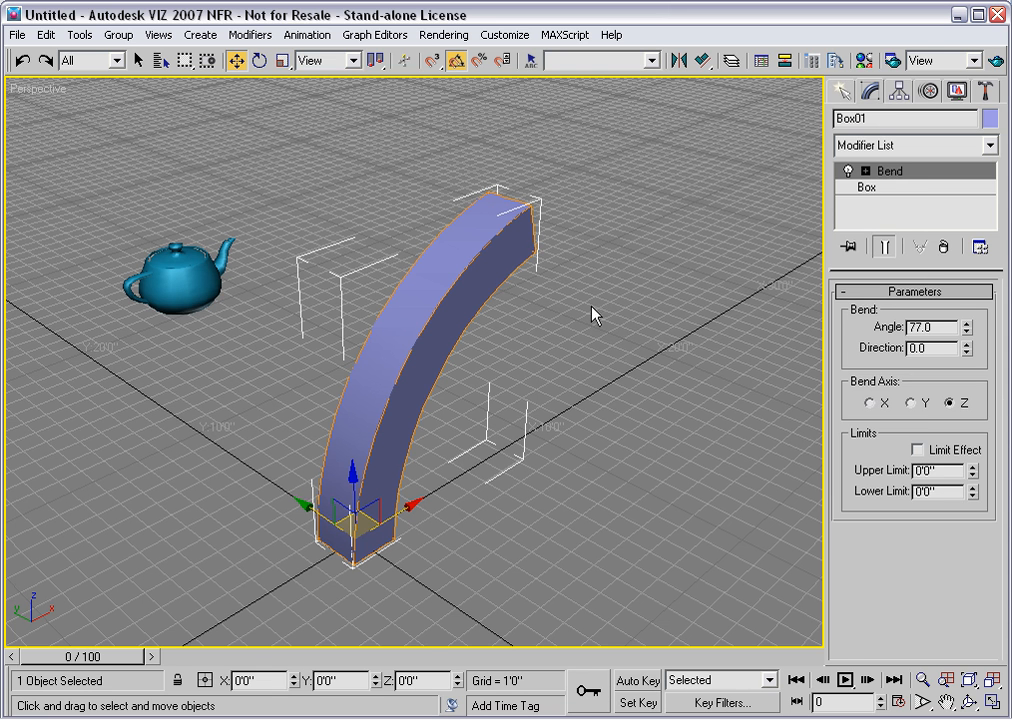
click(866, 187)
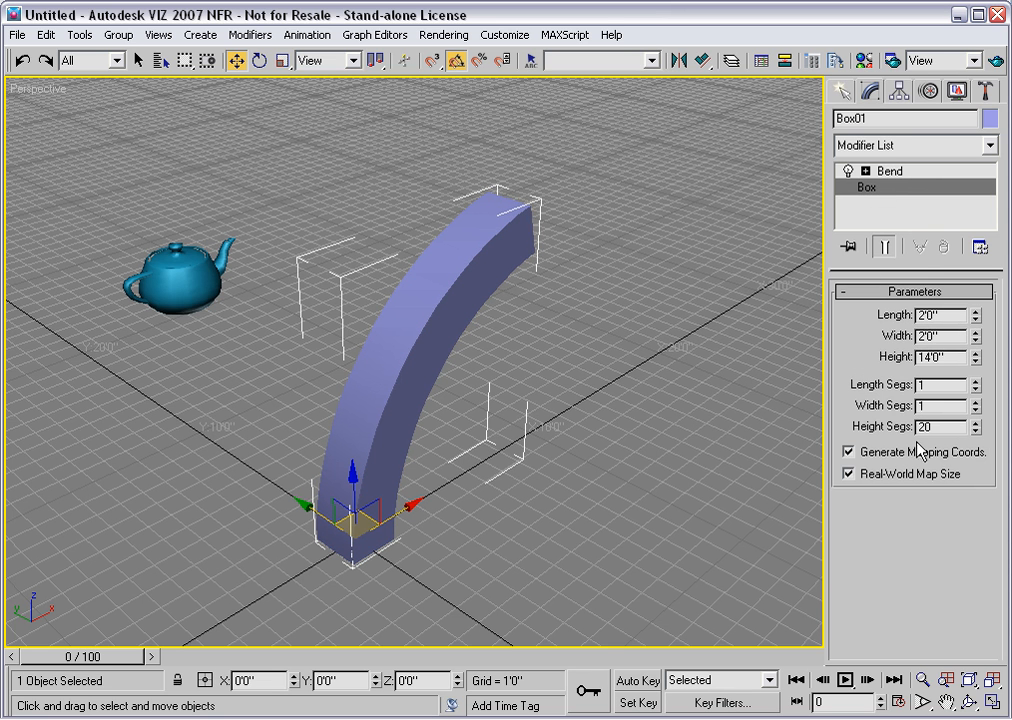
key(F4)
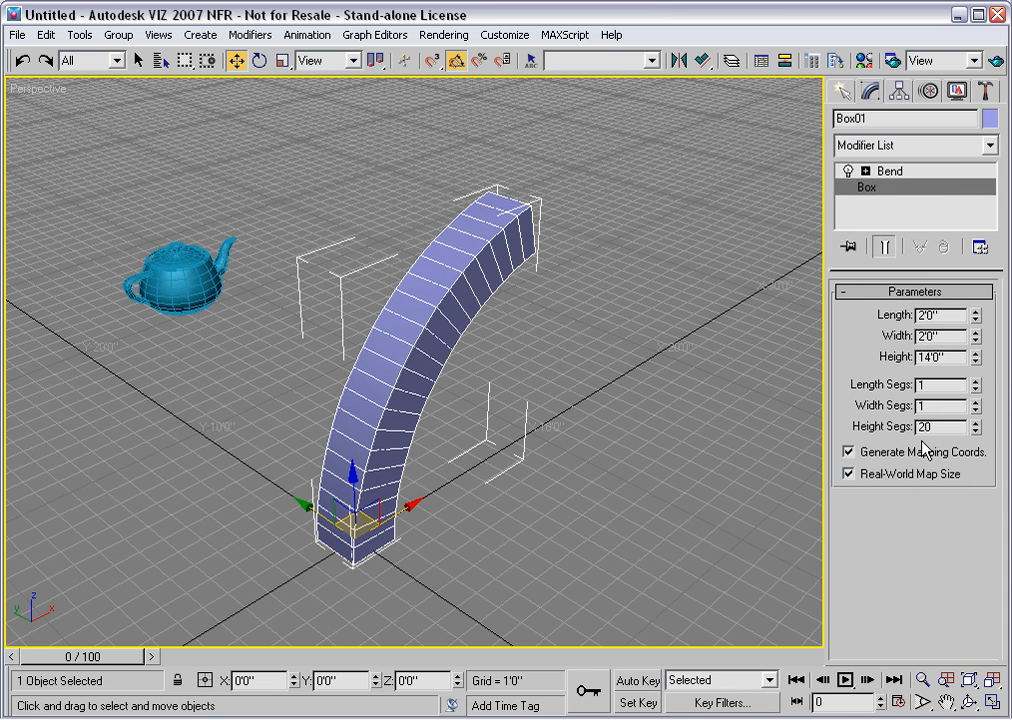
key(F4)
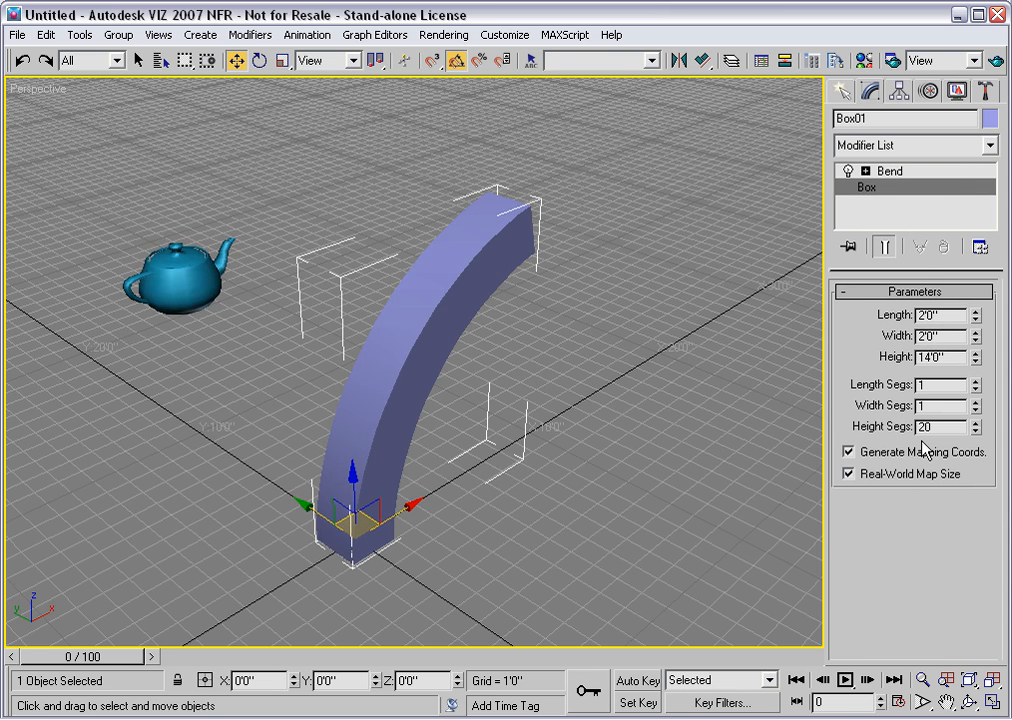
click(918, 176)
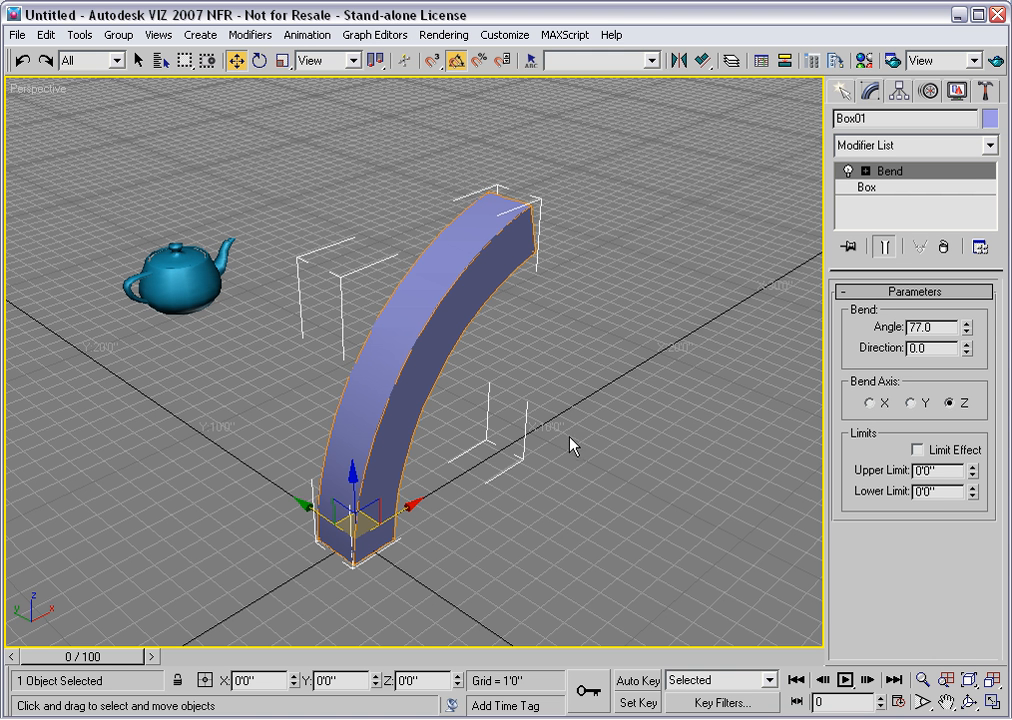
Move the Bend modifier's center away from the box along the X axis to about 13'10"
click(866, 172)
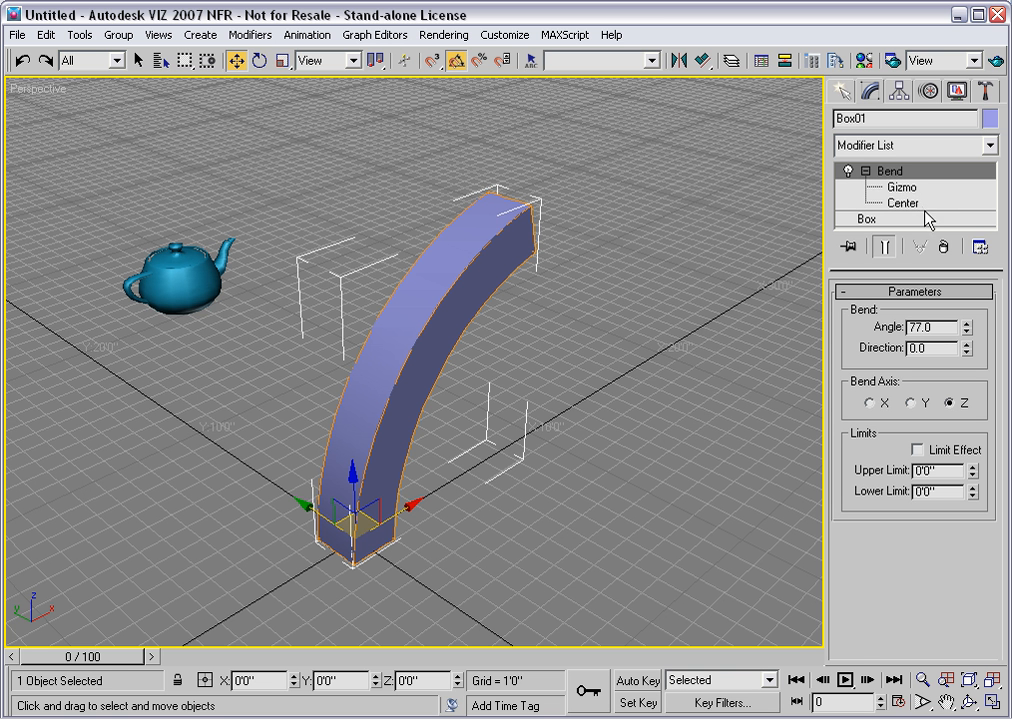
click(903, 203)
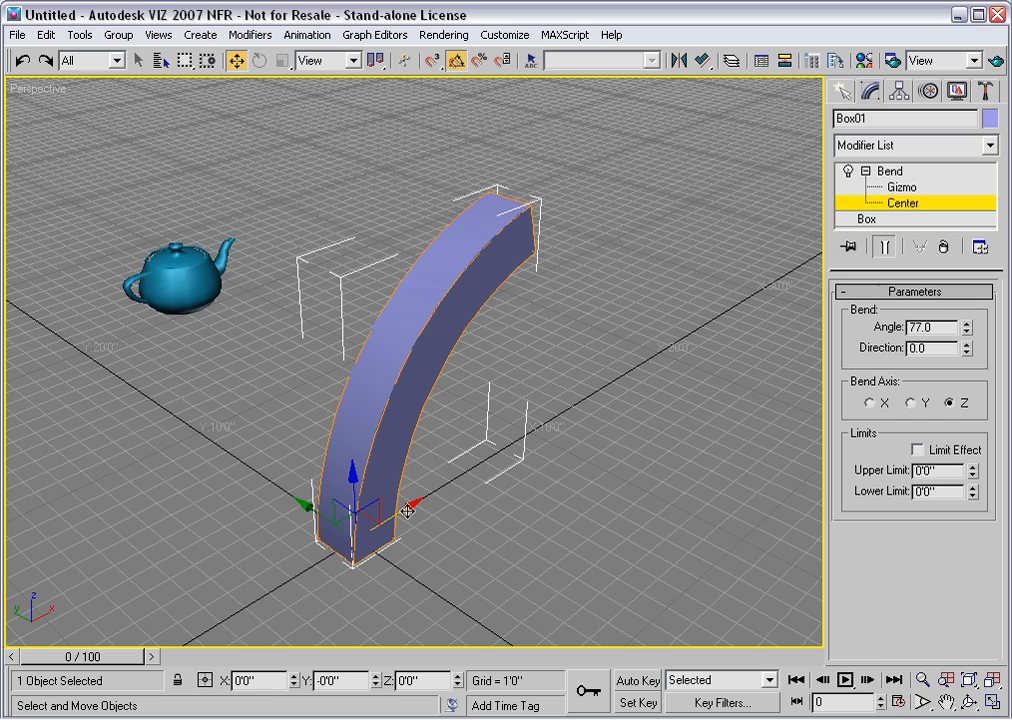
drag(401, 511, 645, 394)
middle_drag(549, 483, 443, 545)
scroll(456, 531, down, 2)
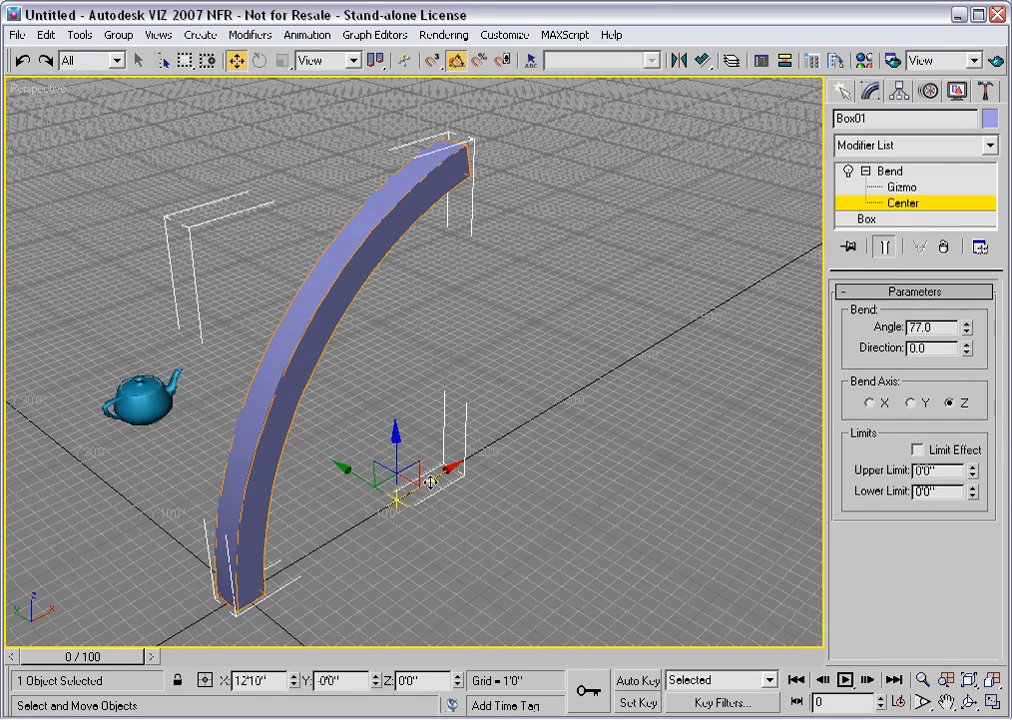
drag(397, 497, 400, 498)
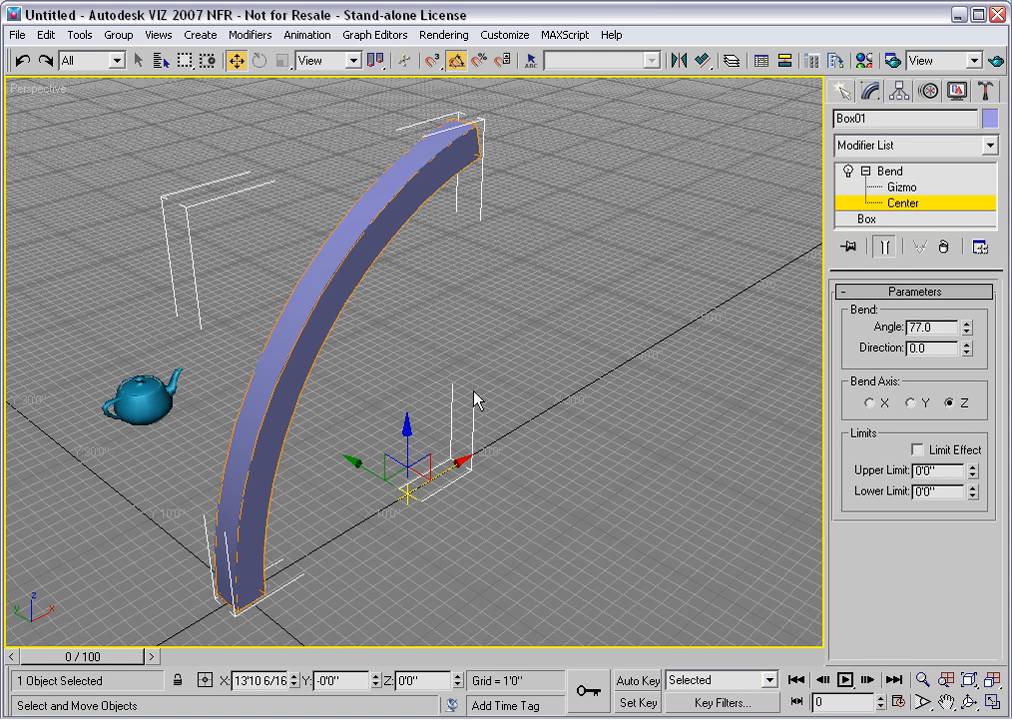
Reset the Bend center's X position to 0 and raise it along Z to the box's mid-height, about 7'0"
right_click(295, 679)
drag(236, 556, 221, 464)
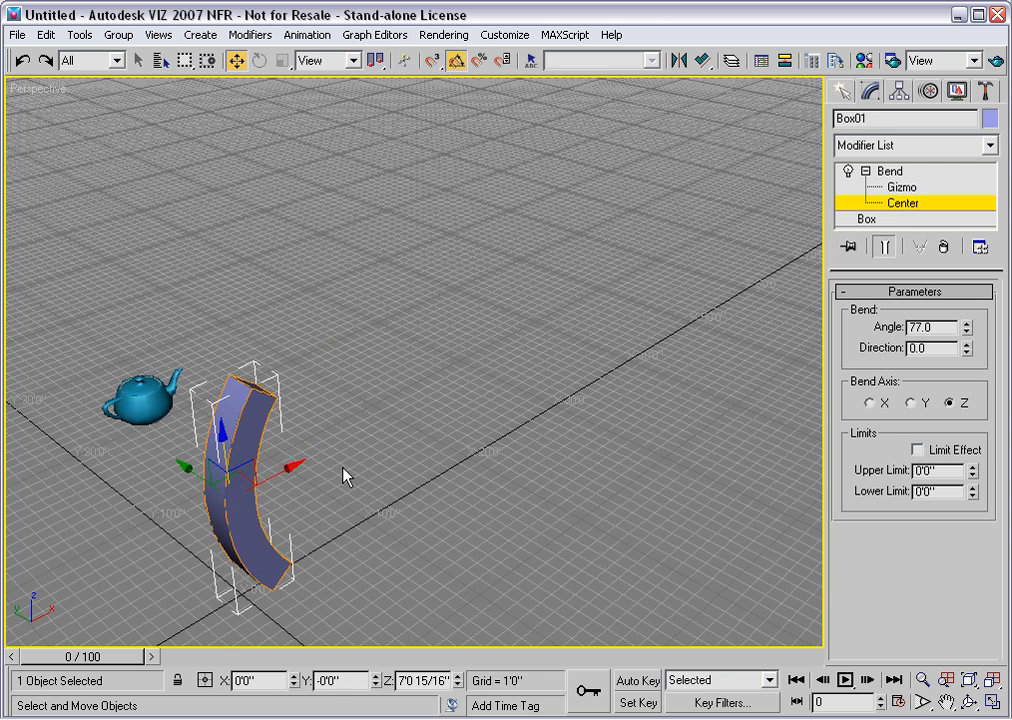
key(f)
scroll(344, 477, down, 3)
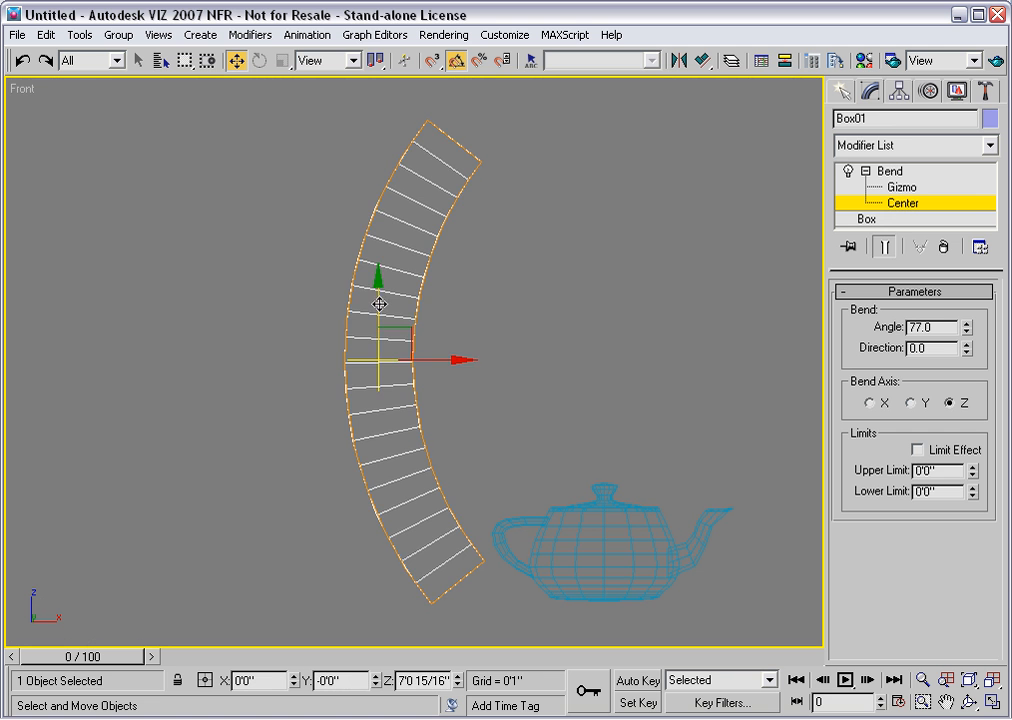
mouse_move(377, 292)
mouse_down()
mouse_move(377, 318)
mouse_move(368, 305)
mouse_up()
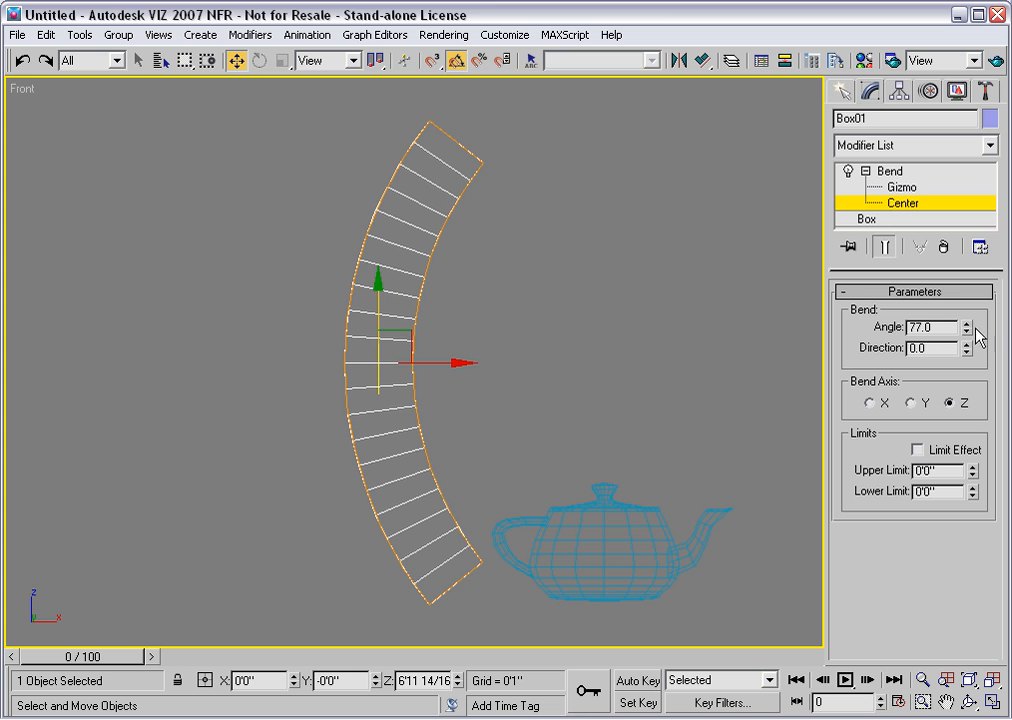
Increase the bend angle to 360 degrees to curl the box into a closed ring
drag(968, 333, 962, 60)
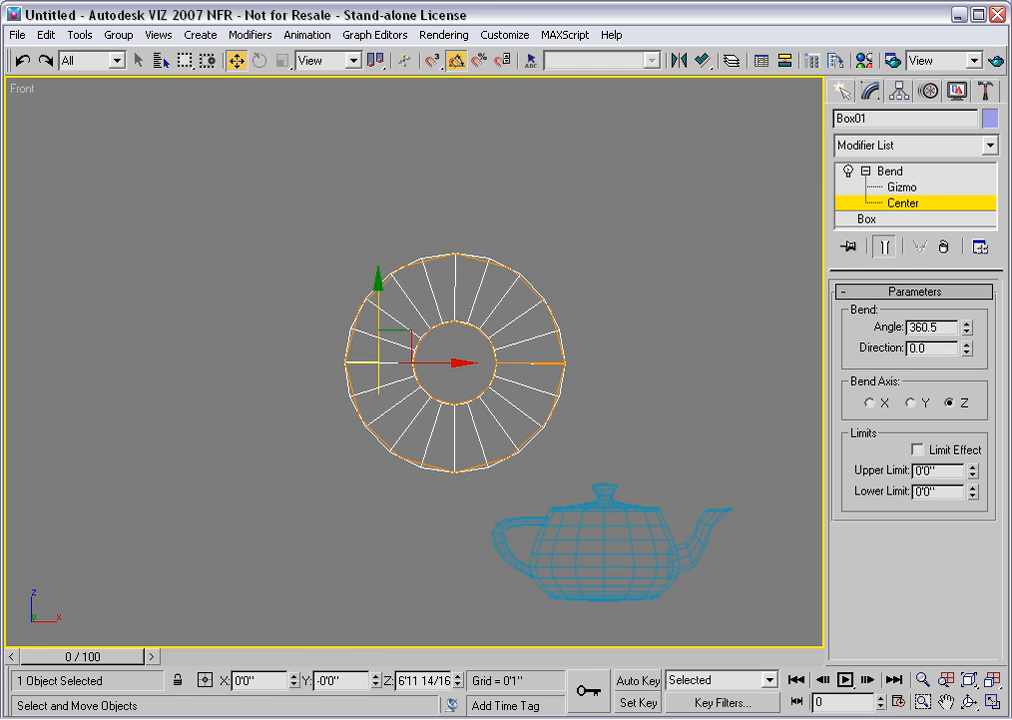
click(967, 333)
key(p)
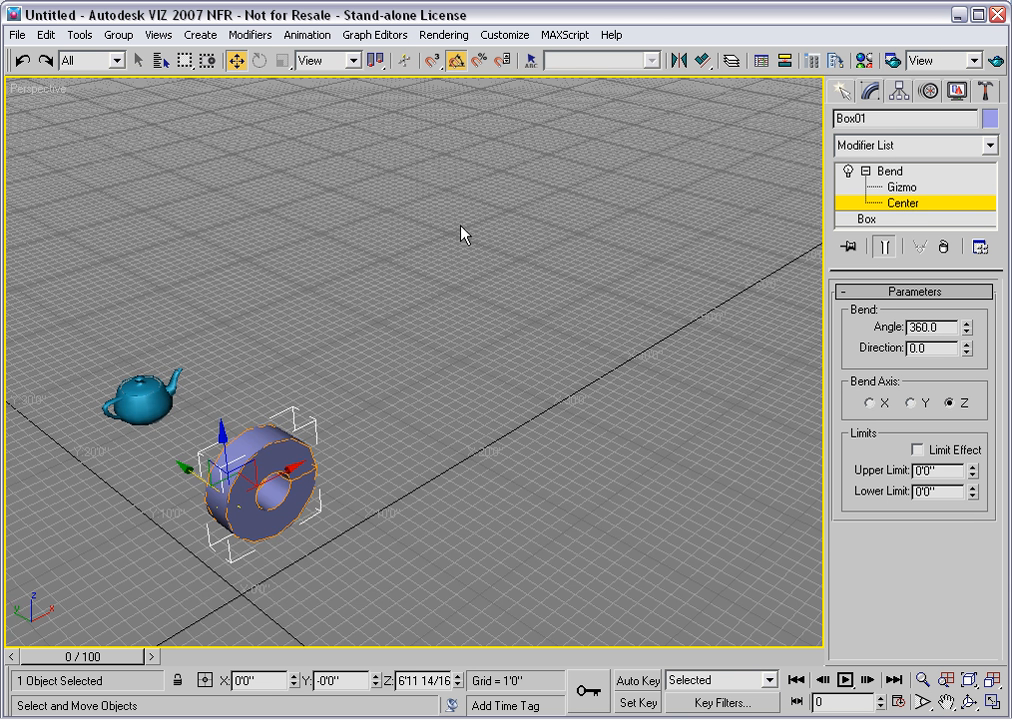
Undo the 360-degree bend and the vertical moves of the Bend center
click(20, 63)
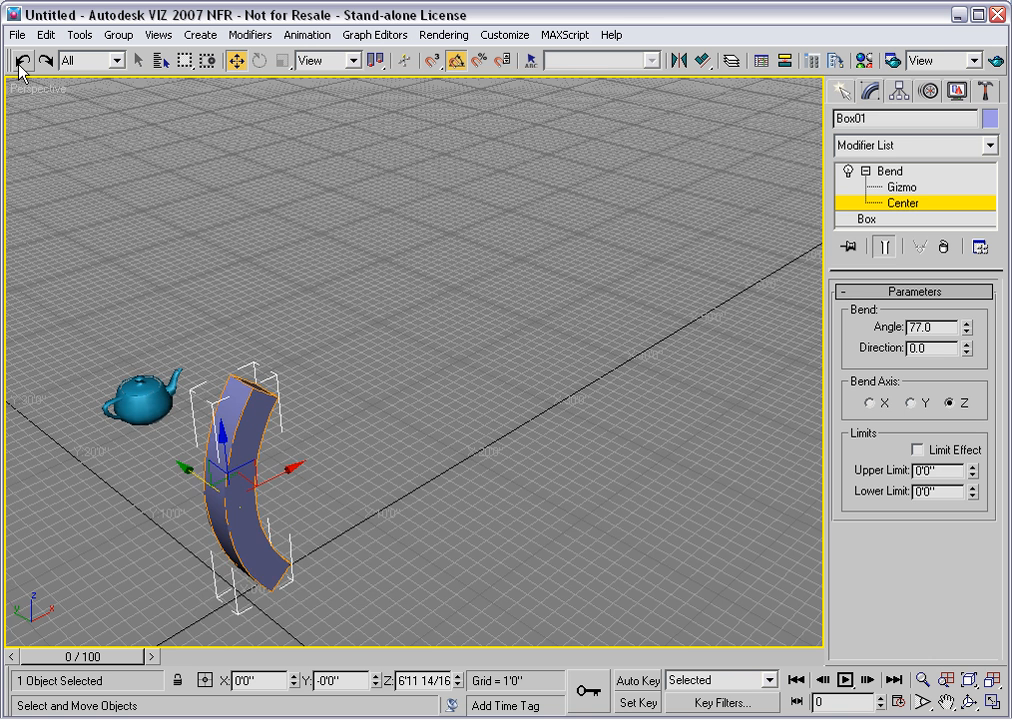
click(20, 63)
click(20, 63)
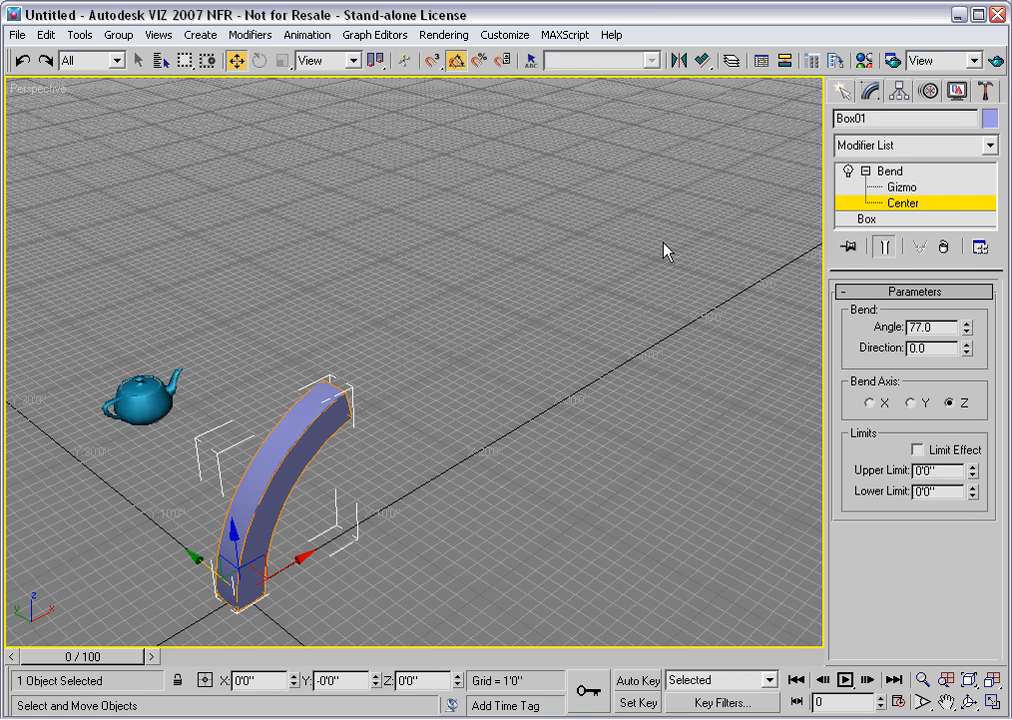
Rotate the Bend modifier's gizmo 90 degrees about the Z axis
click(916, 188)
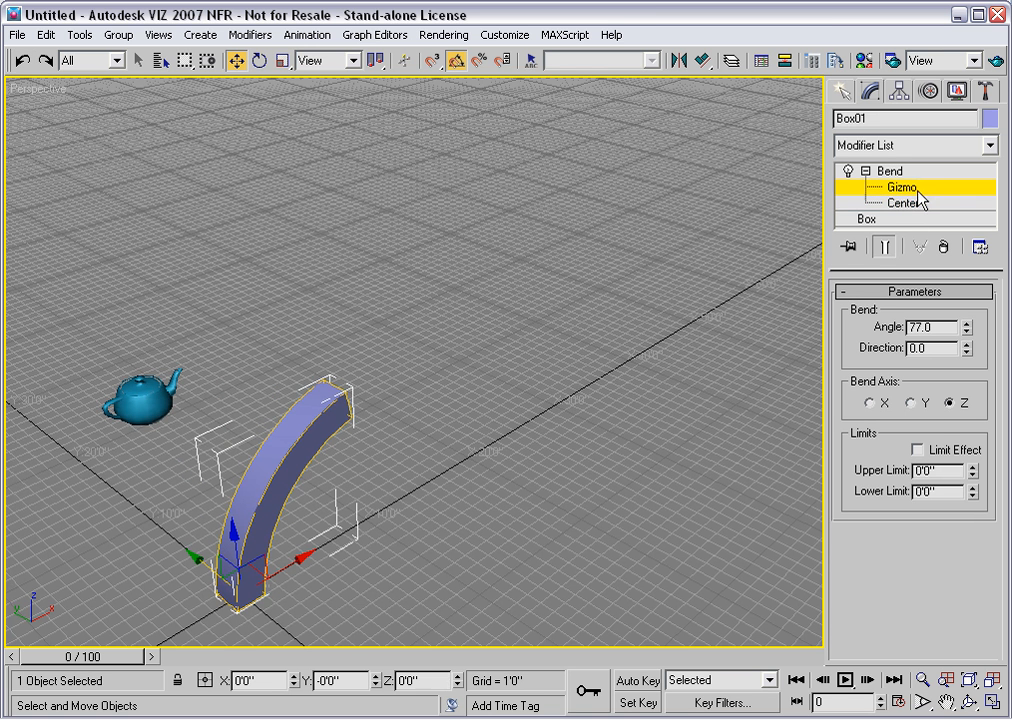
middle_drag(463, 538, 524, 483)
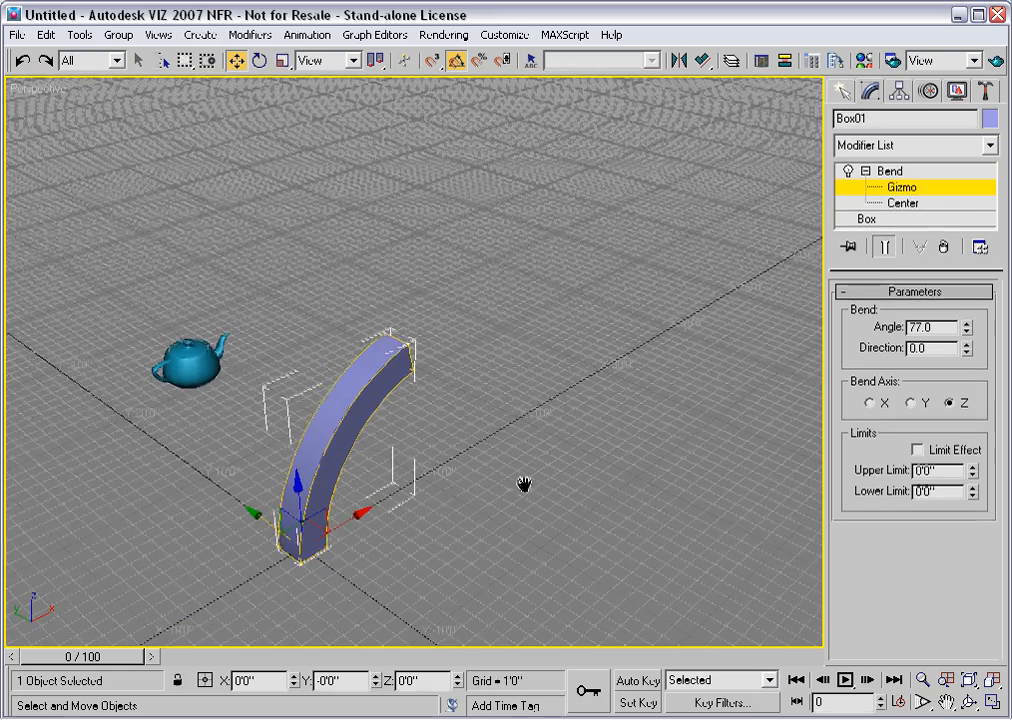
scroll(524, 485, down, 1)
scroll(524, 485, up, 3)
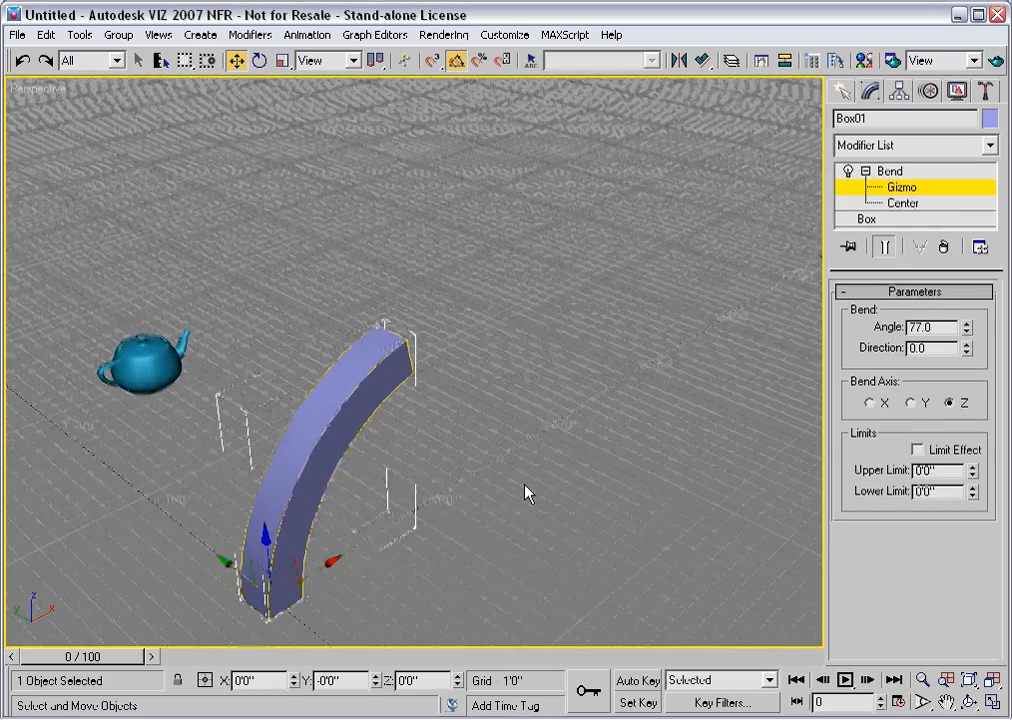
middle_drag(528, 494, 549, 436)
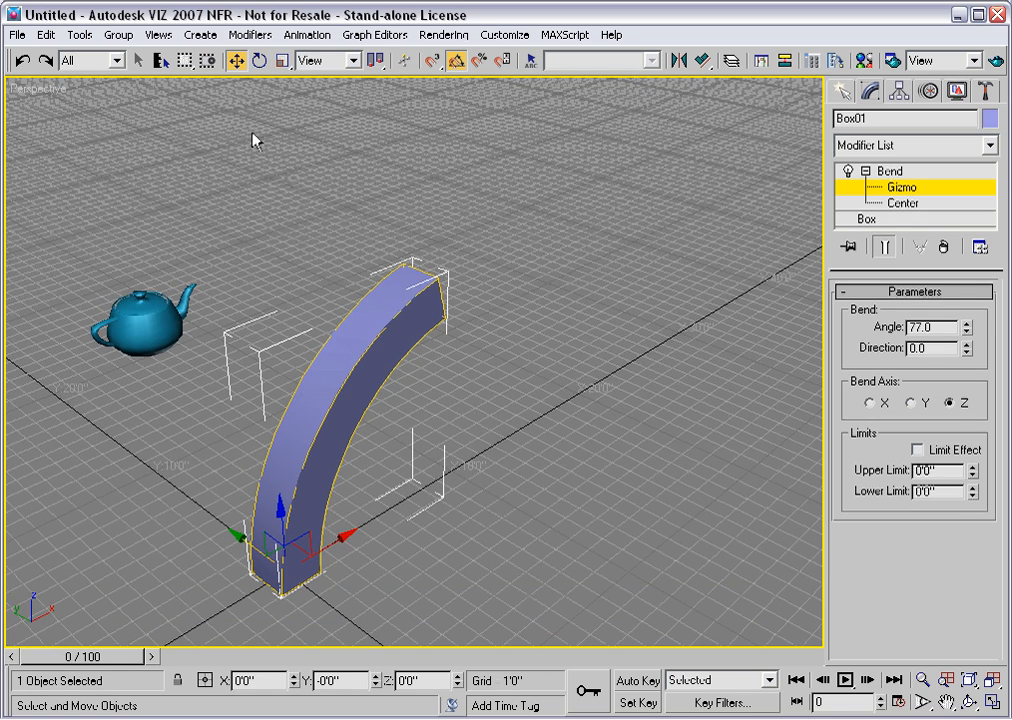
click(259, 63)
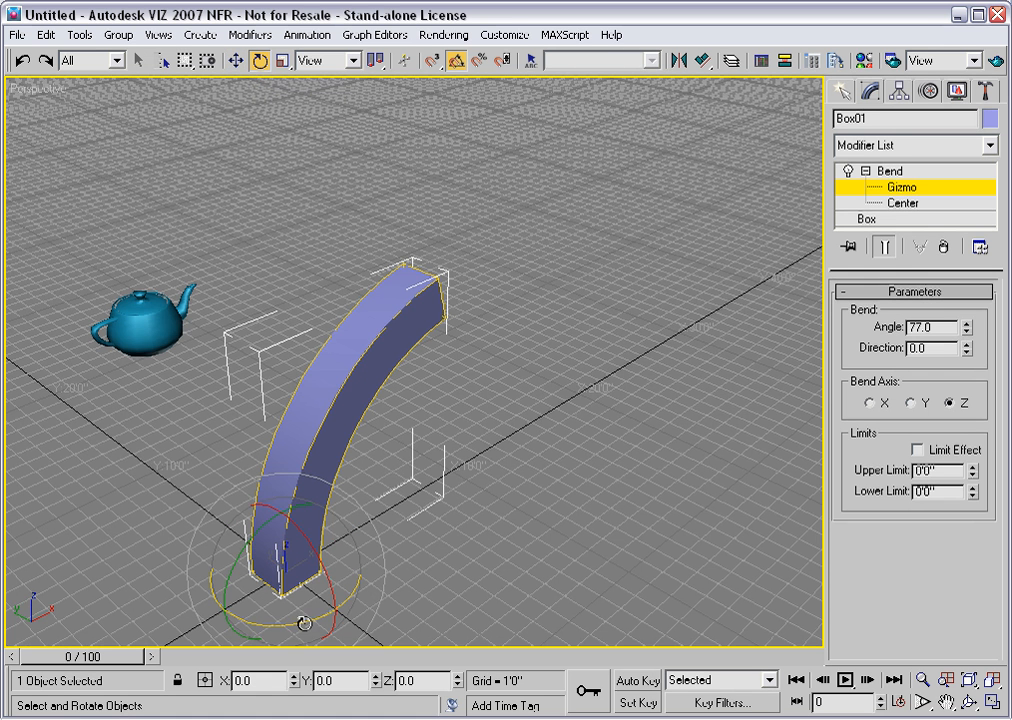
drag(304, 624, 390, 595)
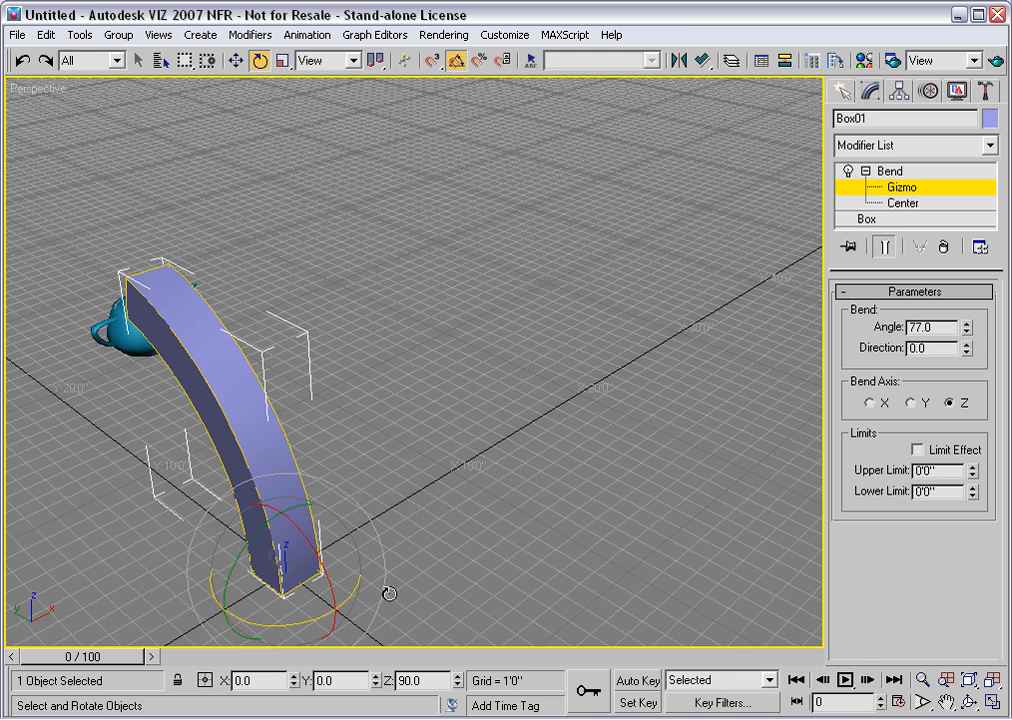
drag(389, 594, 389, 594)
Undo the gizmo rotation and return to the main level of the Bend modifier
click(23, 62)
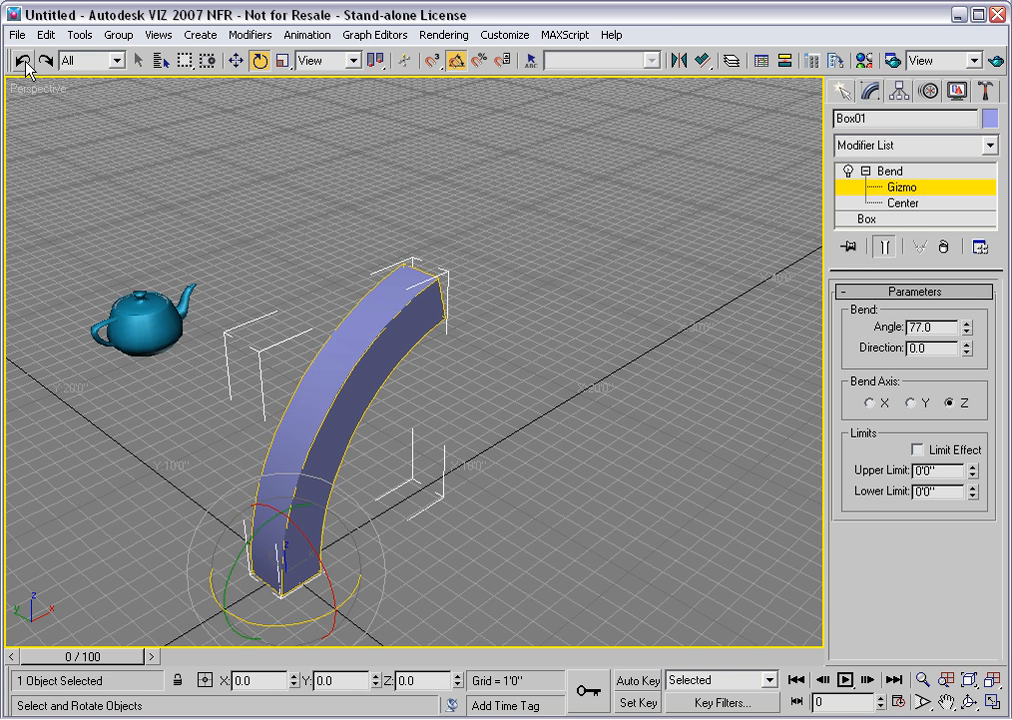
click(897, 190)
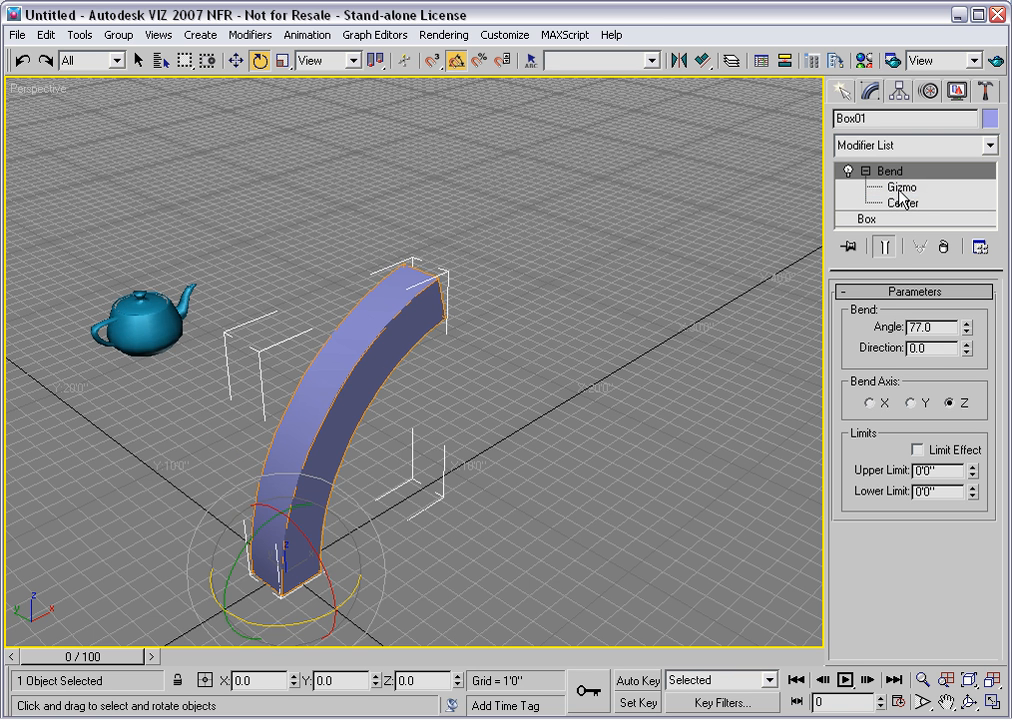
click(866, 172)
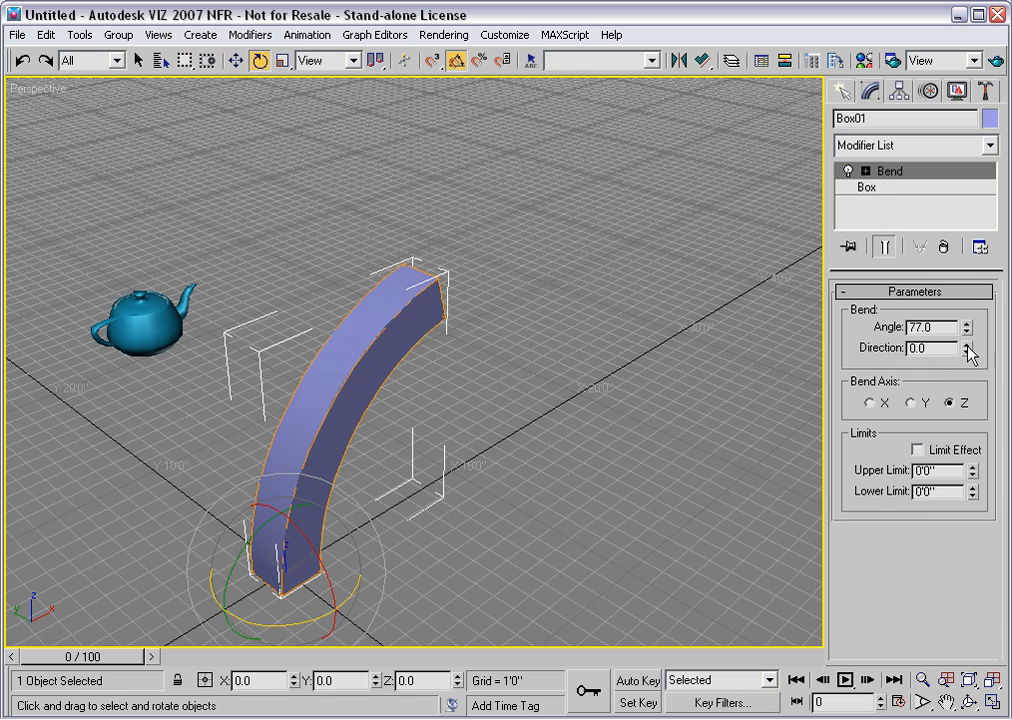
Set the Bend modifier's direction to -90 degrees
drag(968, 350, 923, 530)
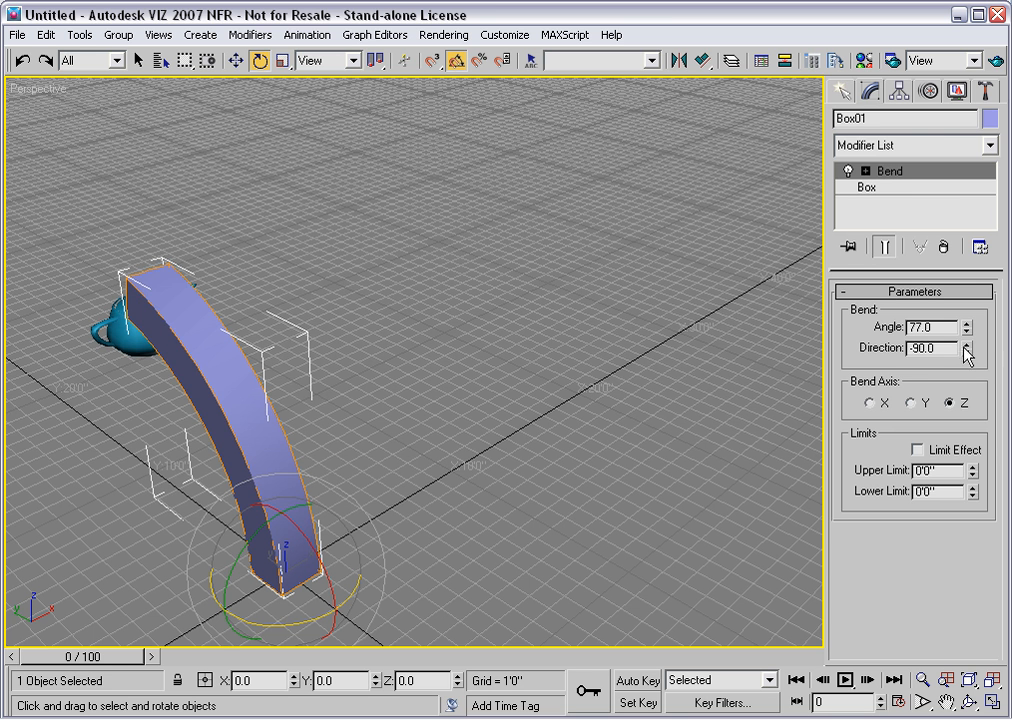
drag(967, 352, 960, 183)
right_click(960, 183)
Rotate the Bend gizmo freely about more than one axis to distort the bent box
click(865, 172)
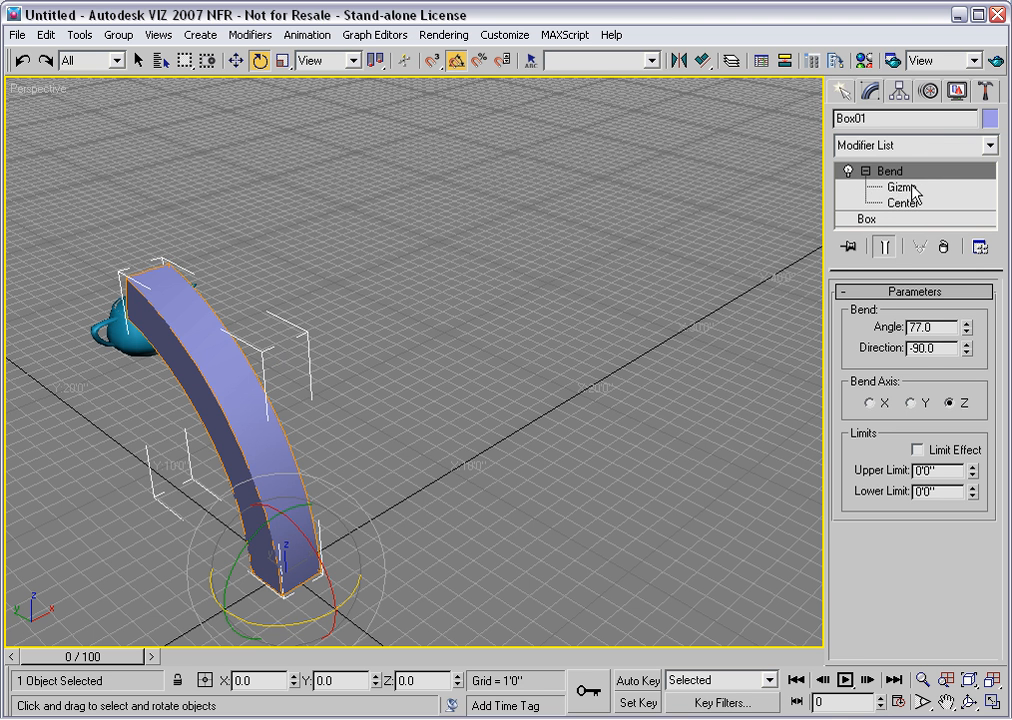
click(905, 188)
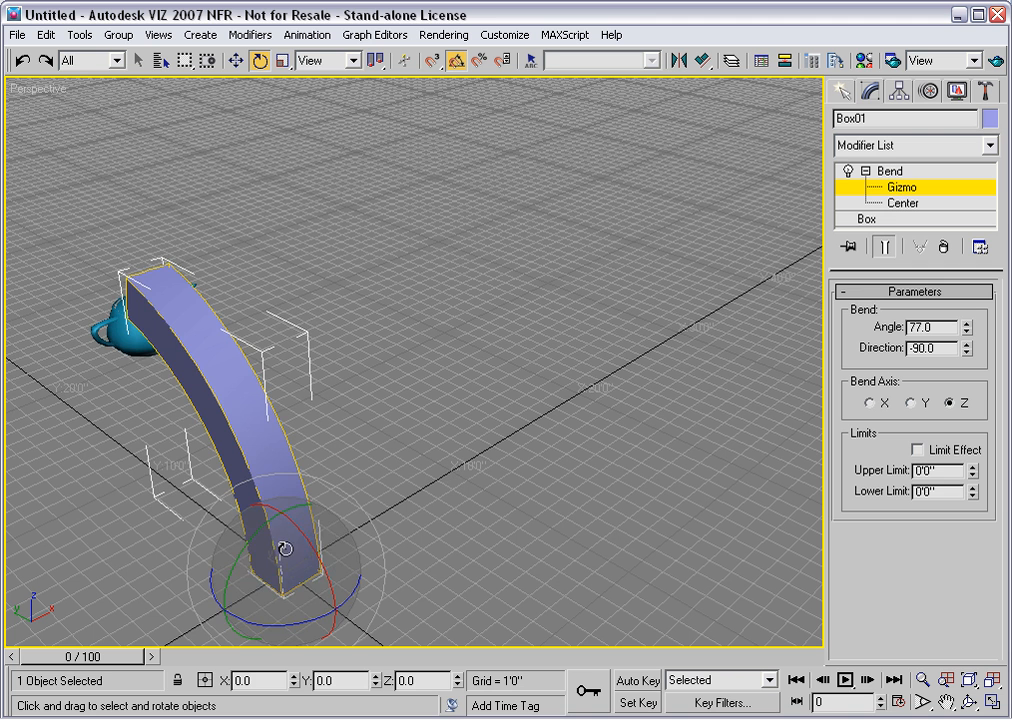
drag(285, 549, 320, 511)
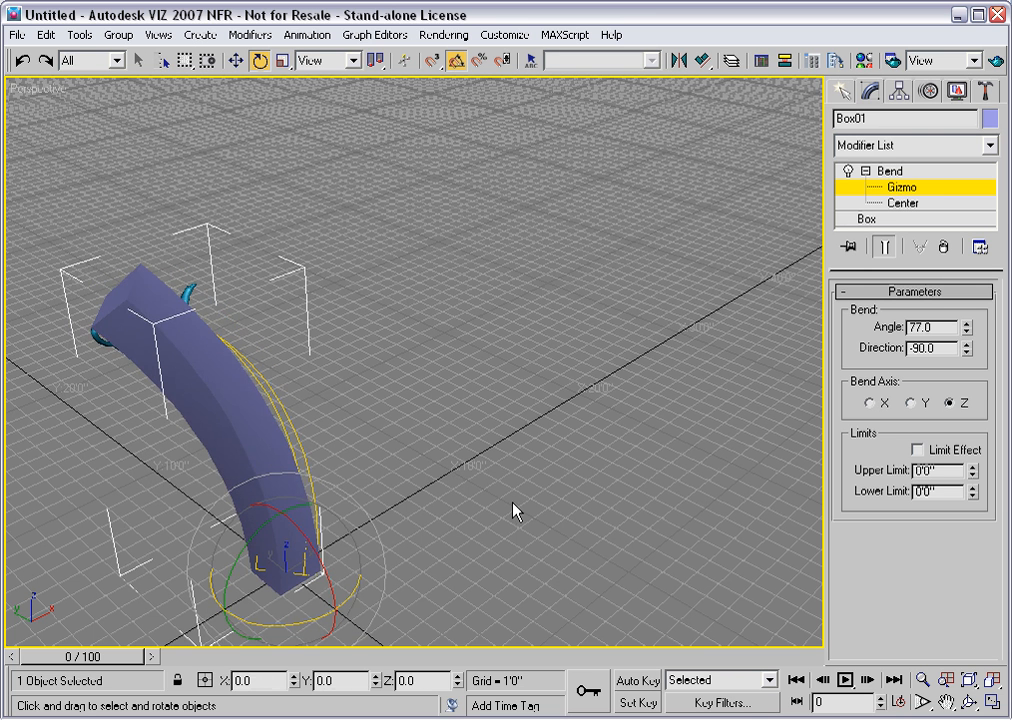